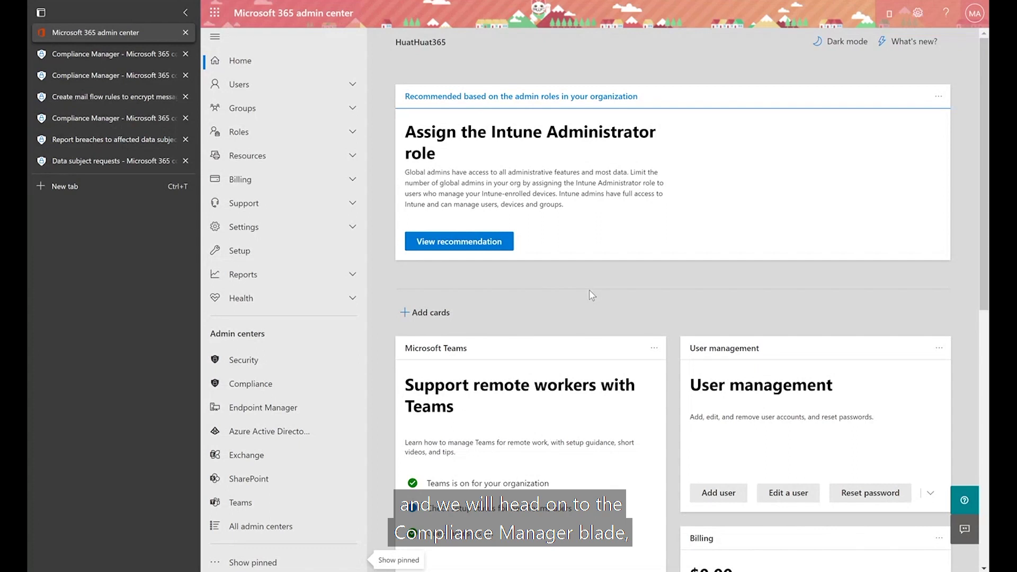
- Examine the Compliance Manager overview, covering the overall compliance score, key improvement actions and solutions that affect the score
click(139, 53)
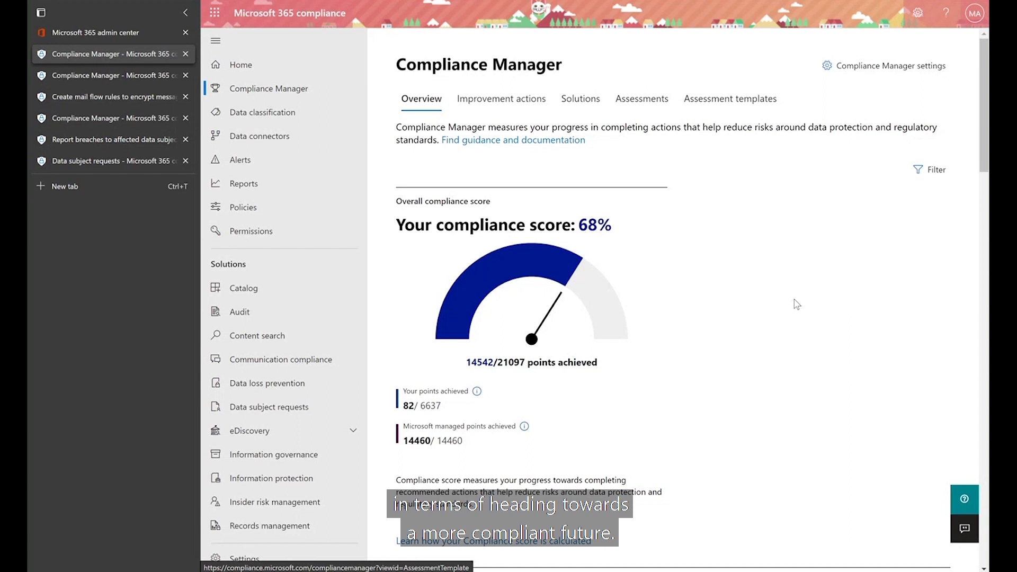
scroll(794, 300, down, 3)
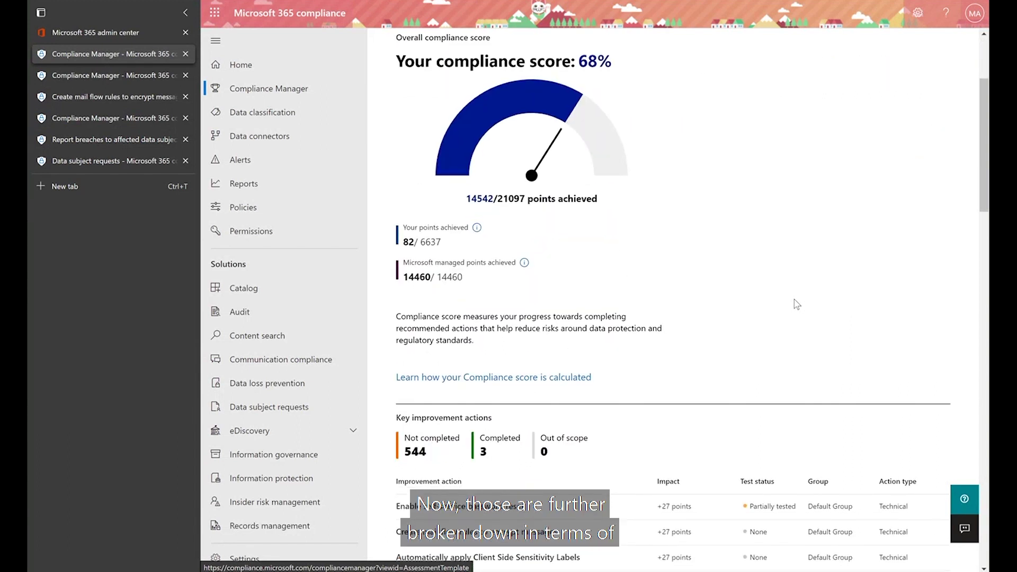
scroll(793, 300, down, 6)
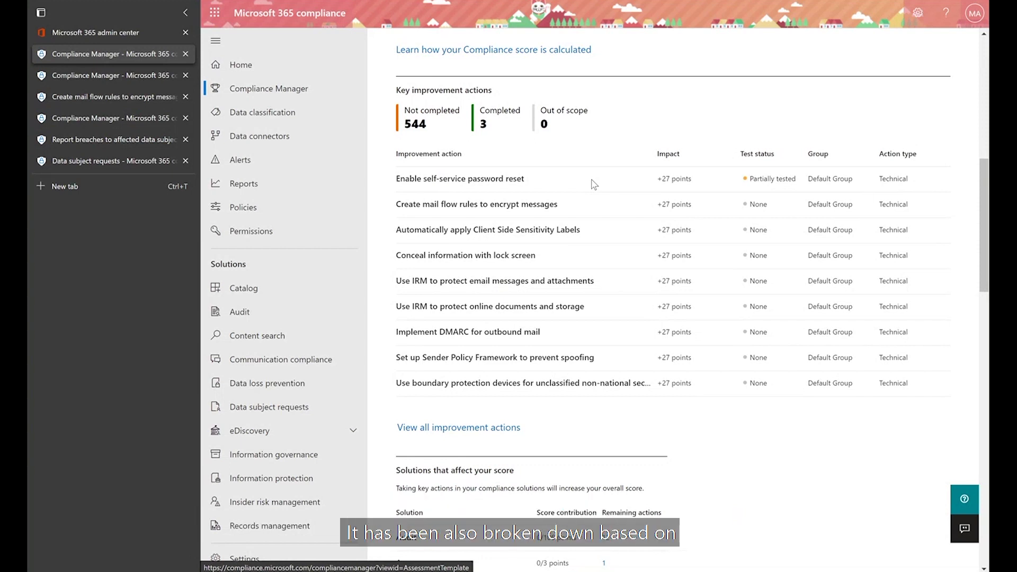
scroll(593, 184, down, 5)
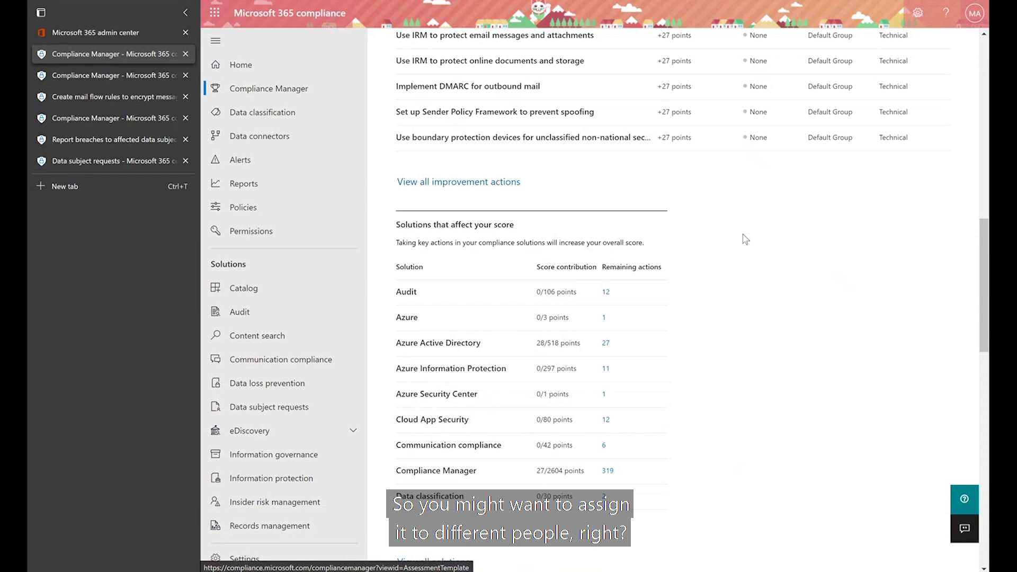
scroll(746, 239, up, 10)
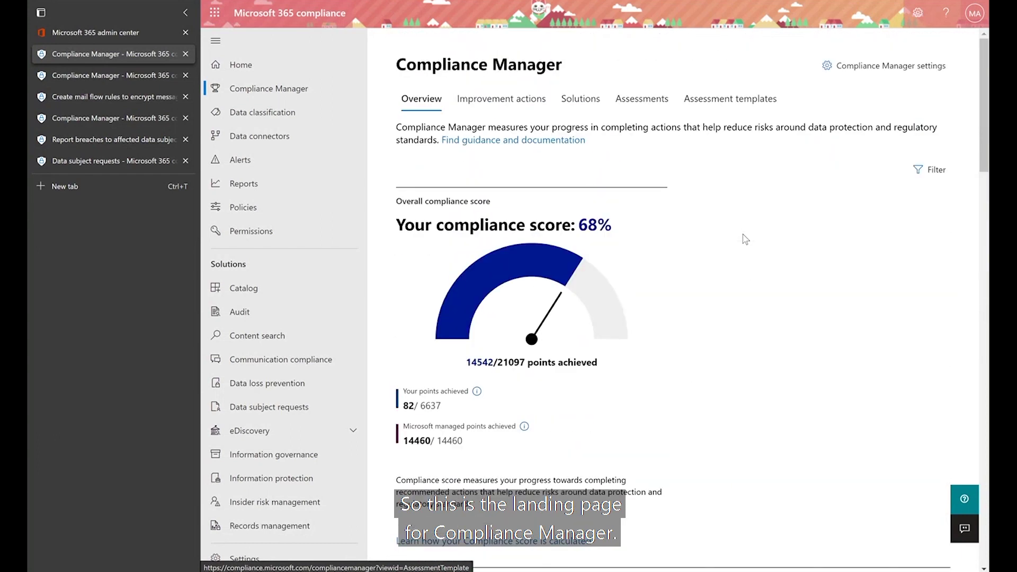
- Assign the improvement actions "Create mail flow rules to encrypt messages" and "Automatically apply Client Side Sensitivity Labels" to a user, entering the assignee's name
click(151, 76)
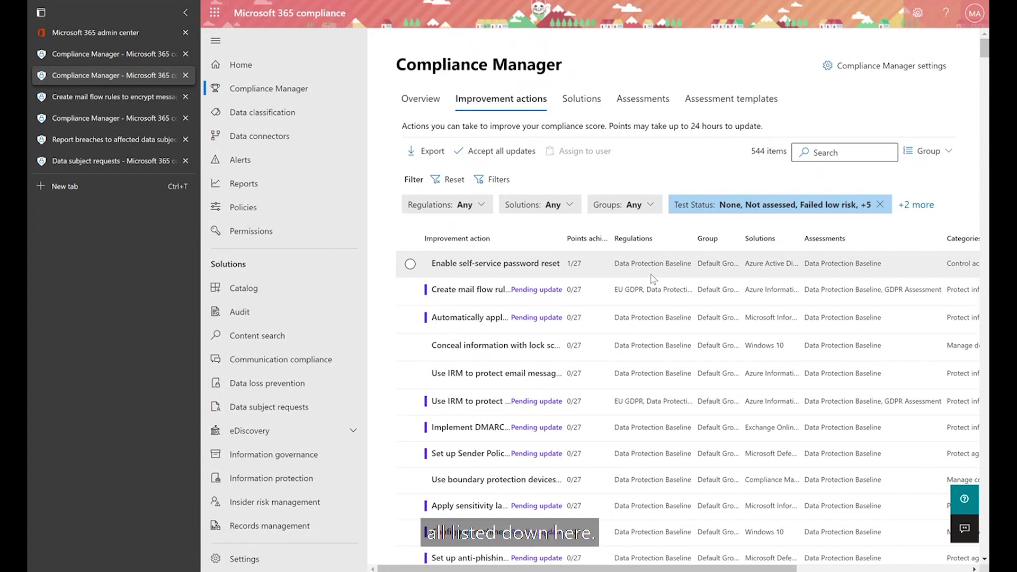
click(410, 290)
click(410, 318)
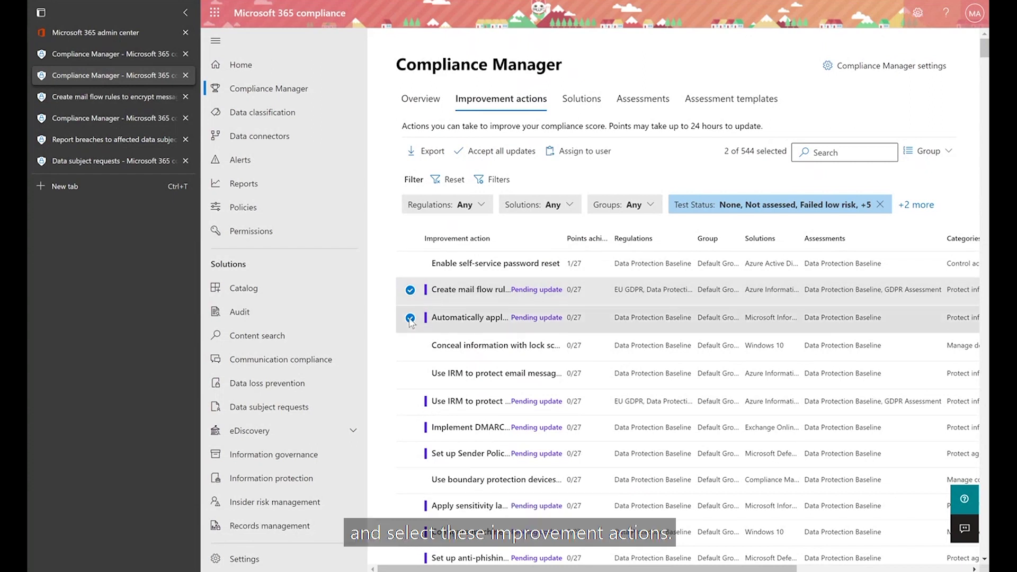
click(589, 151)
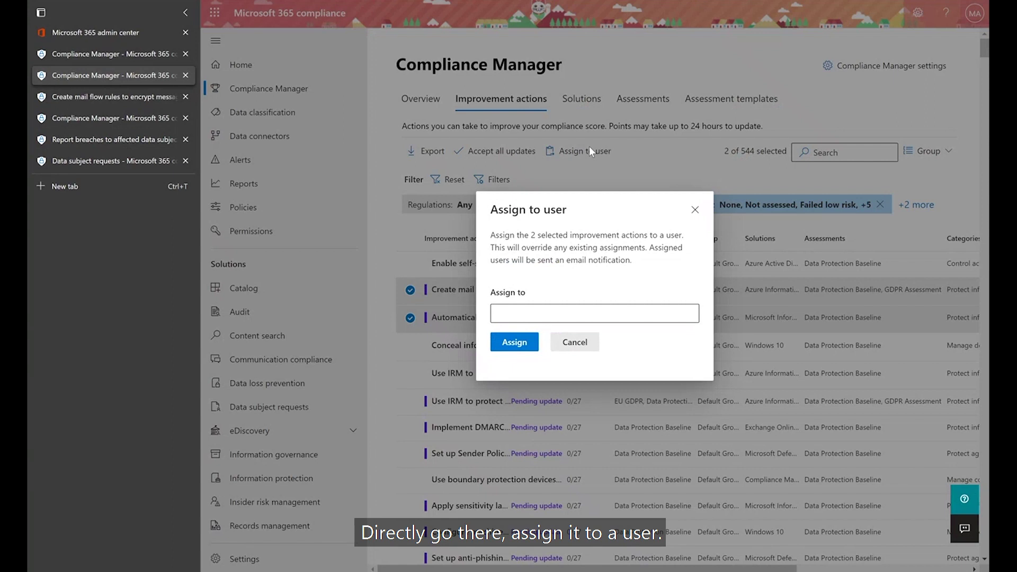
click(542, 317)
text(lidia)
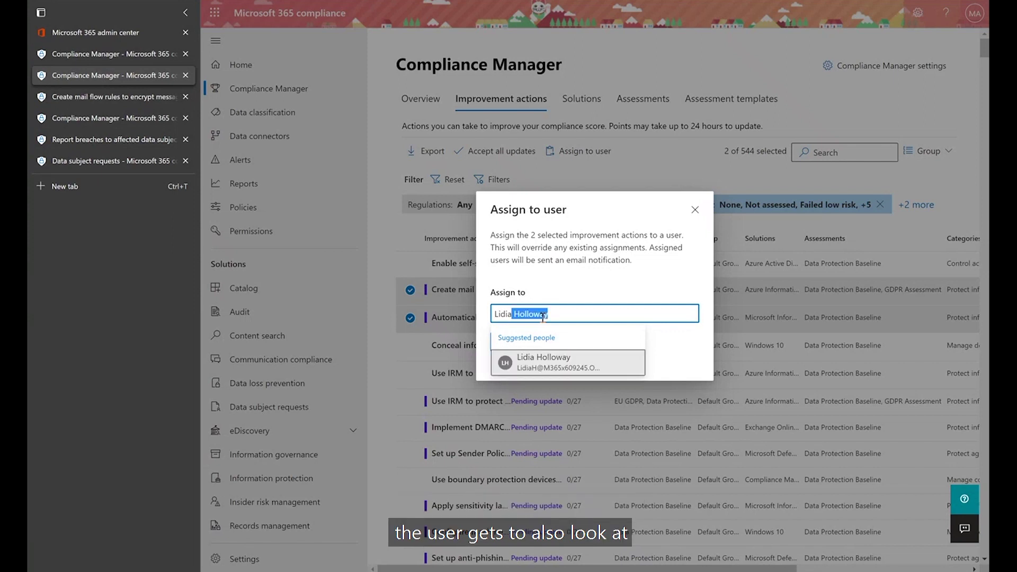
click(536, 365)
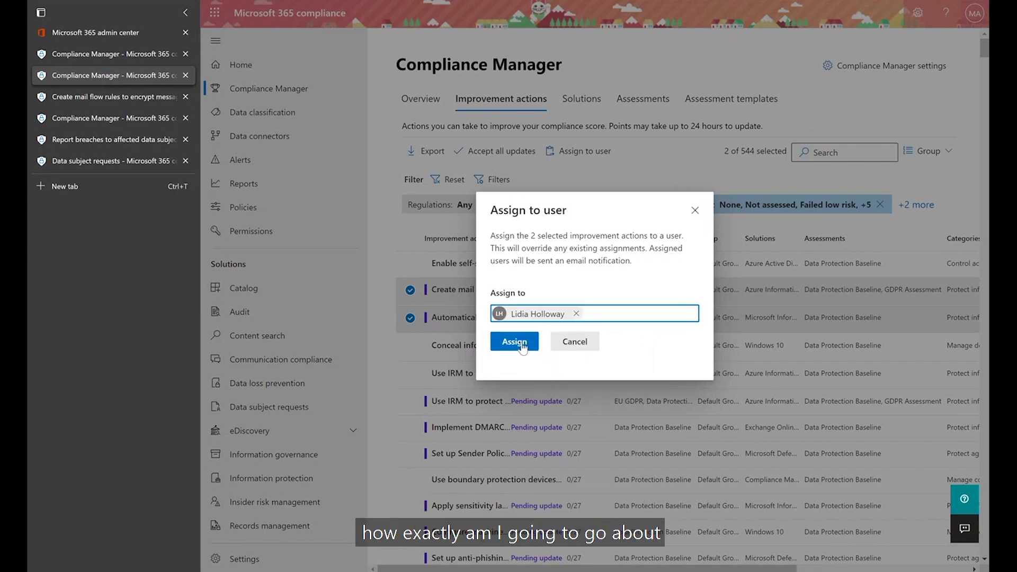
click(522, 344)
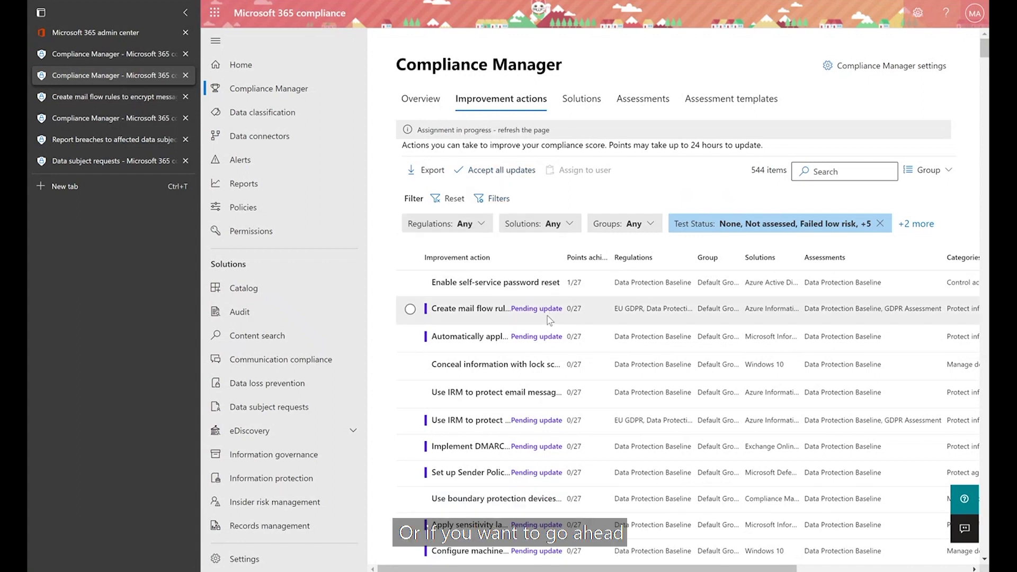
- Review how to implement "Create mail flow rules to encrypt messages", then launch the Exchange admin center from it and open the mail flow rules
click(132, 101)
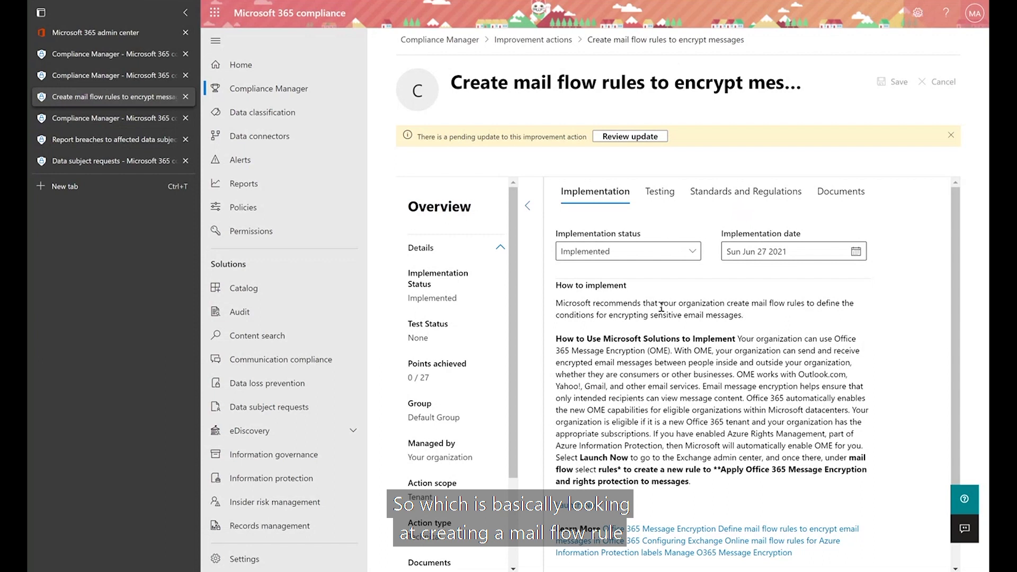
scroll(661, 307, down, 2)
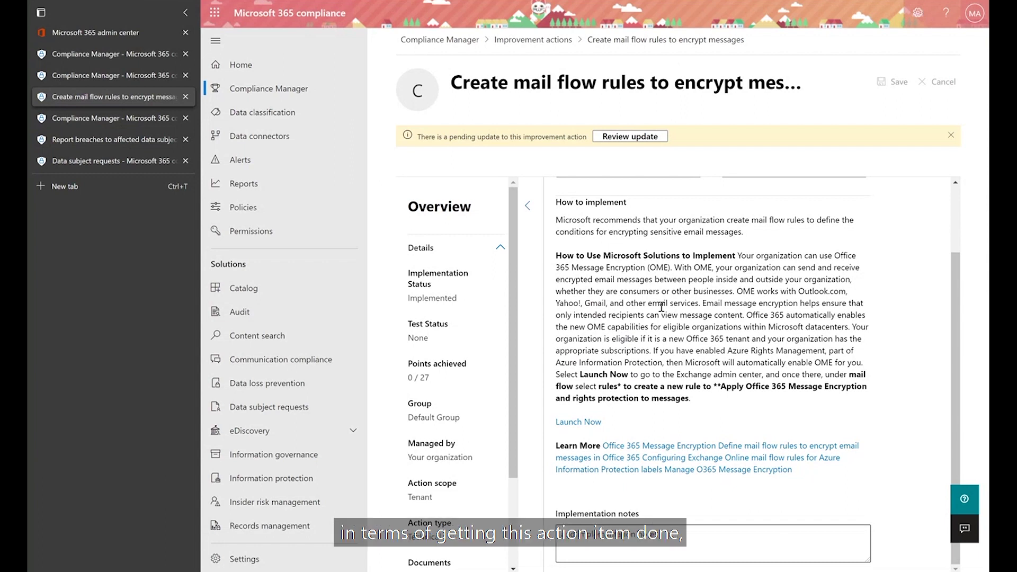
click(579, 422)
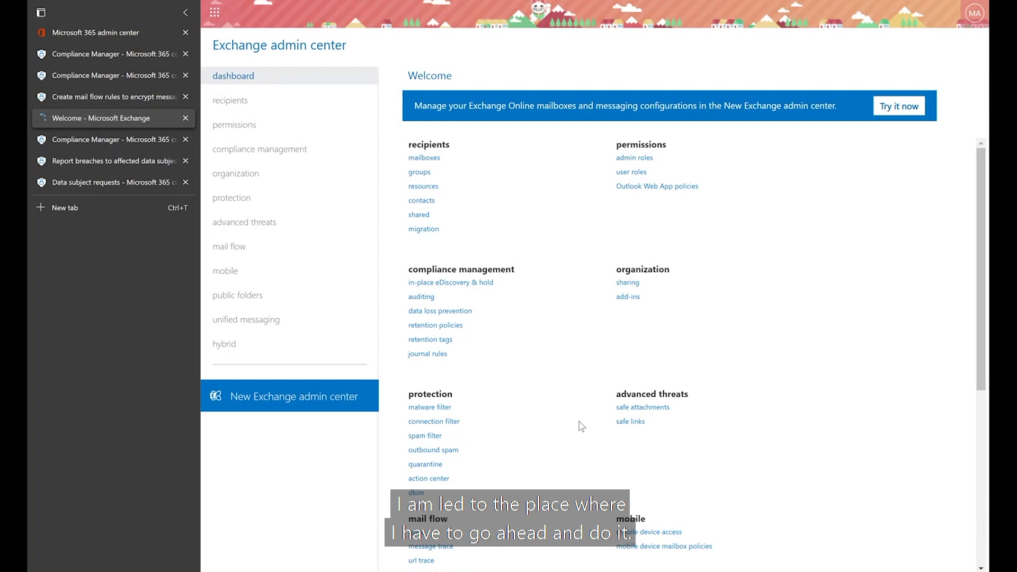
scroll(581, 425, down, 4)
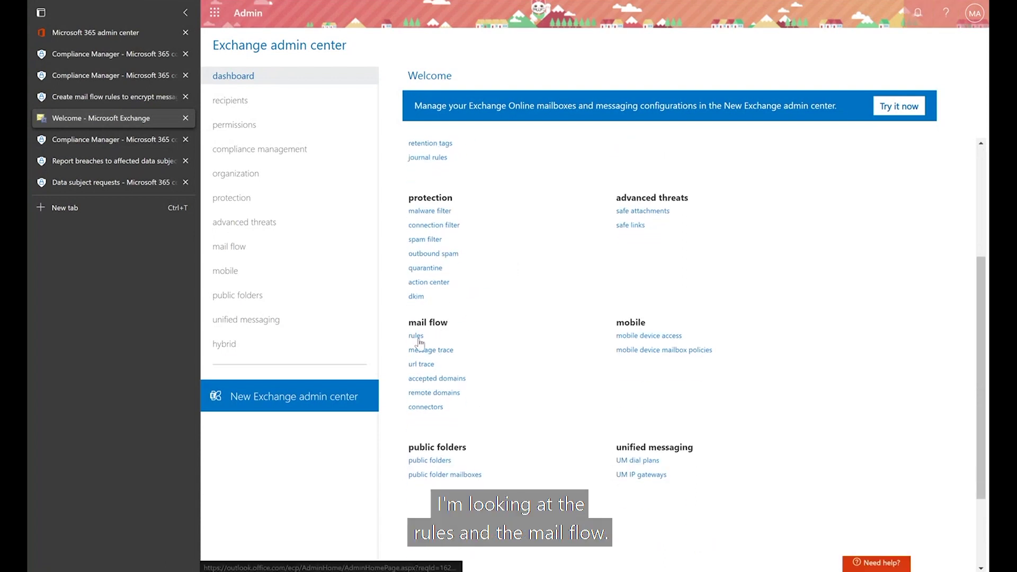
click(416, 336)
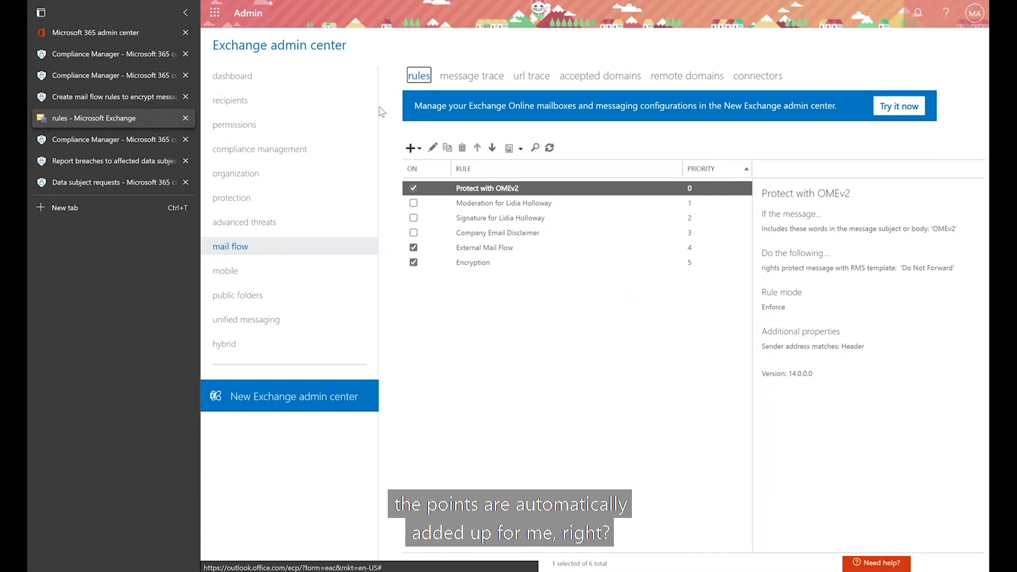
- Look through the included and premium assessment templates in Compliance Manager, from EU GDPR to the regional and industry regulations
click(142, 137)
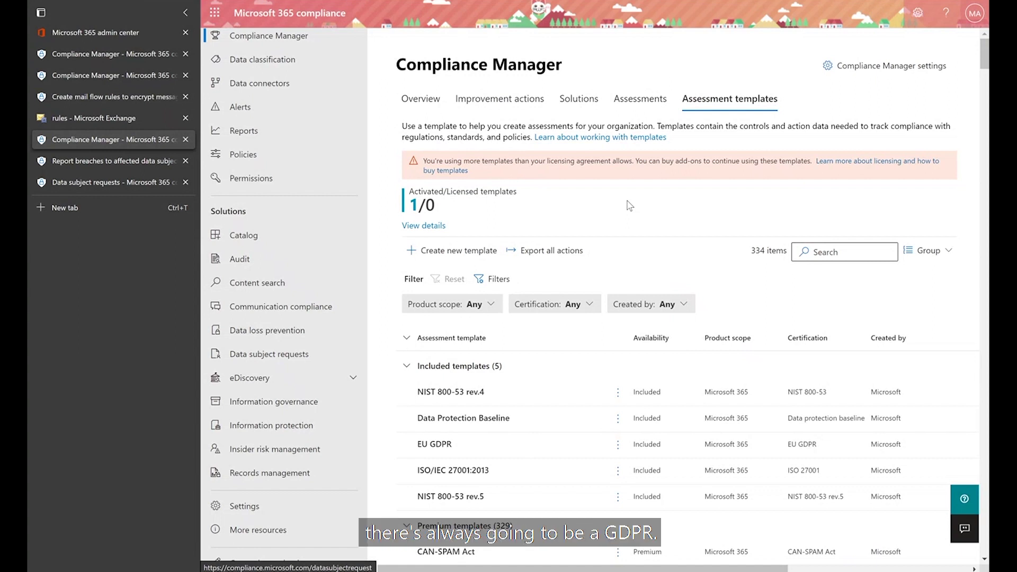
scroll(629, 206, down, 3)
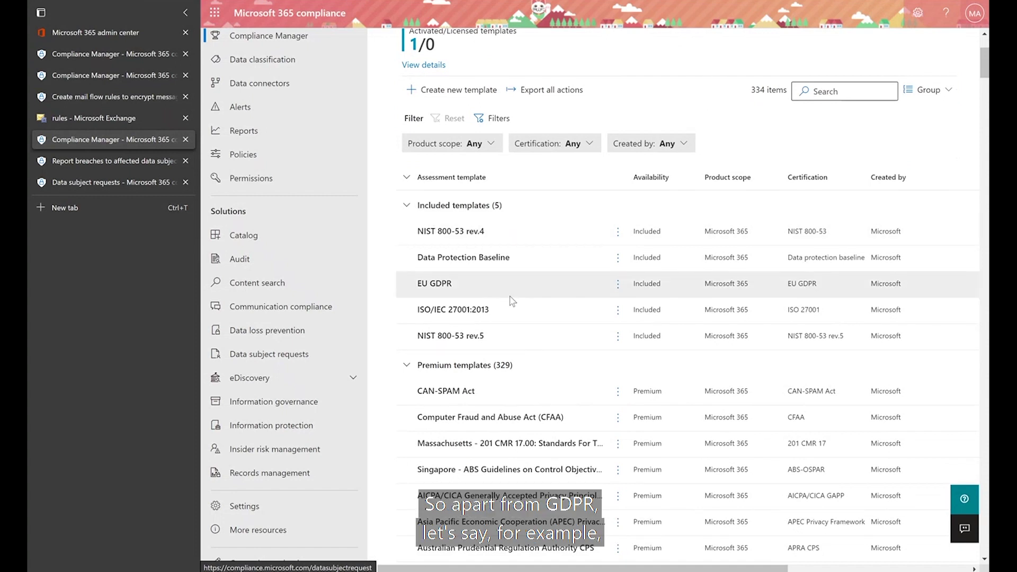
scroll(511, 297, down, 3)
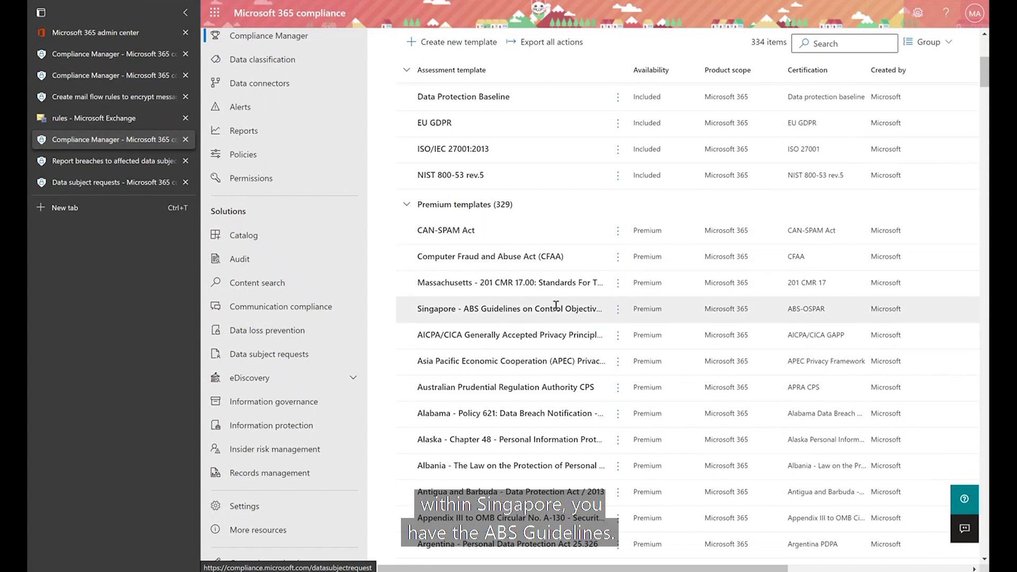
scroll(555, 306, down, 20)
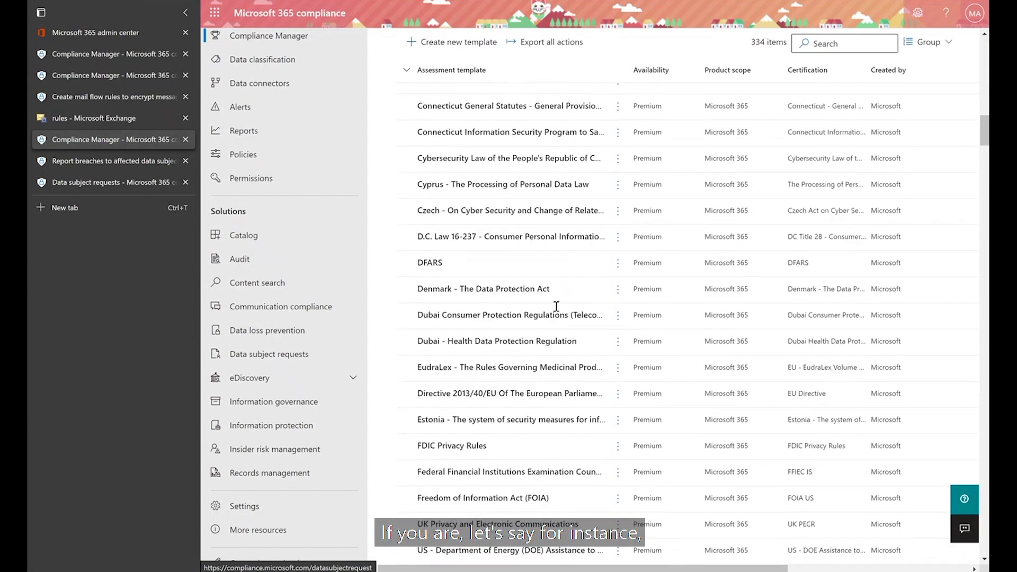
scroll(556, 306, down, 9)
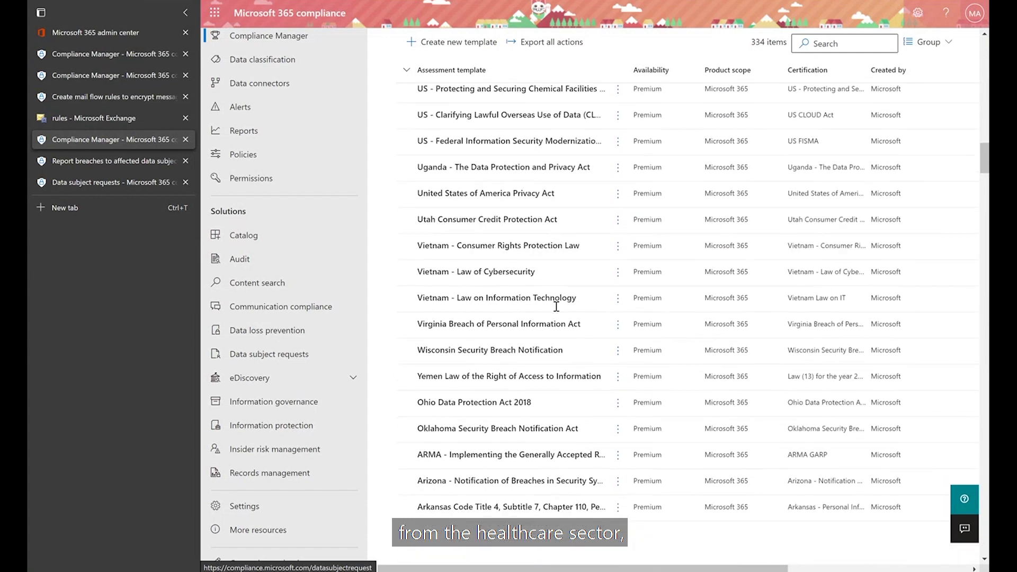
scroll(556, 306, down, 12)
scroll(556, 310, down, 5)
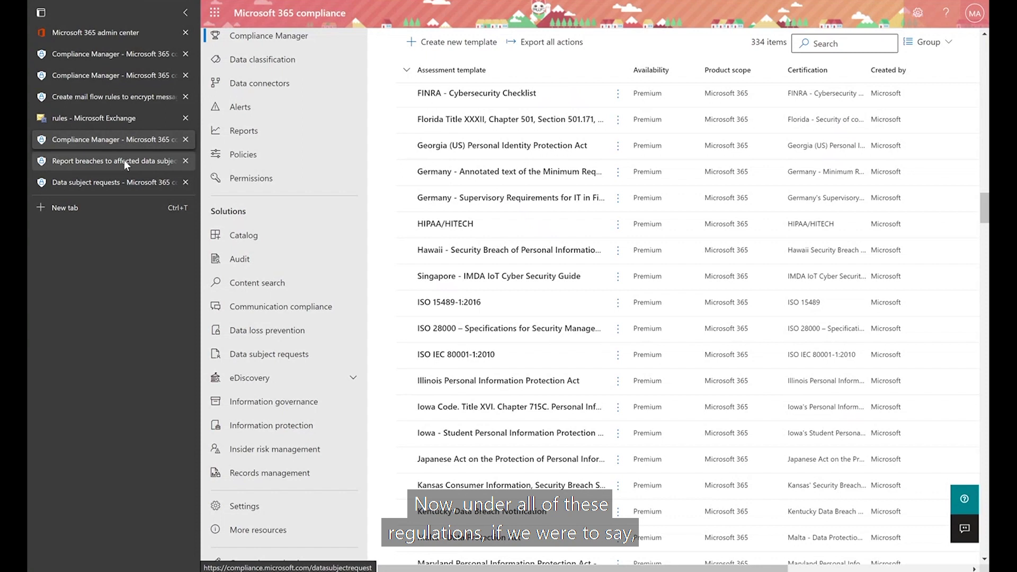
scroll(521, 220, up, 15)
scroll(523, 221, up, 20)
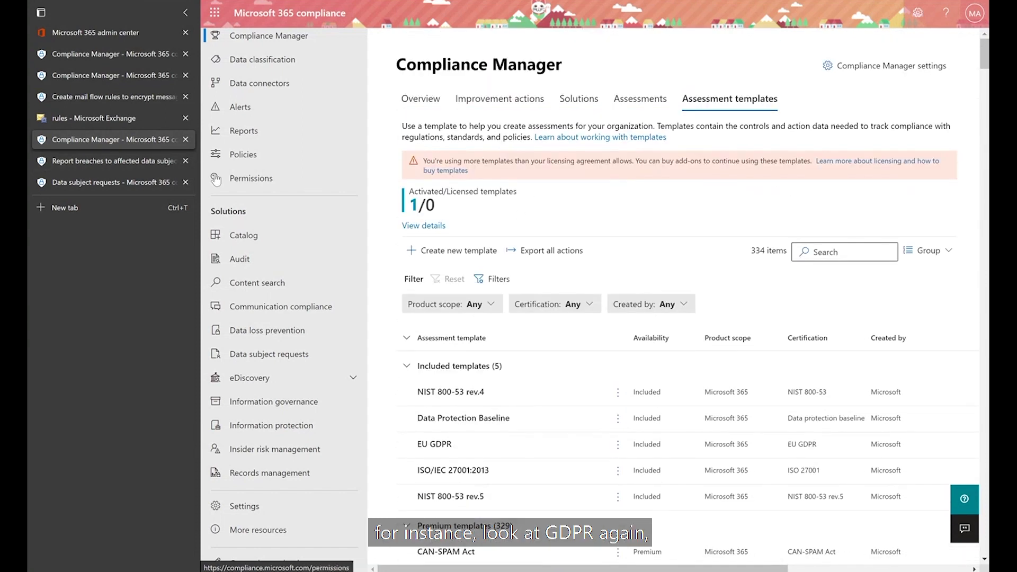
- Read the implementation guidance of the EU GDPR action "Report breaches to affected data subject", including the regional laws and notification timelines
click(128, 160)
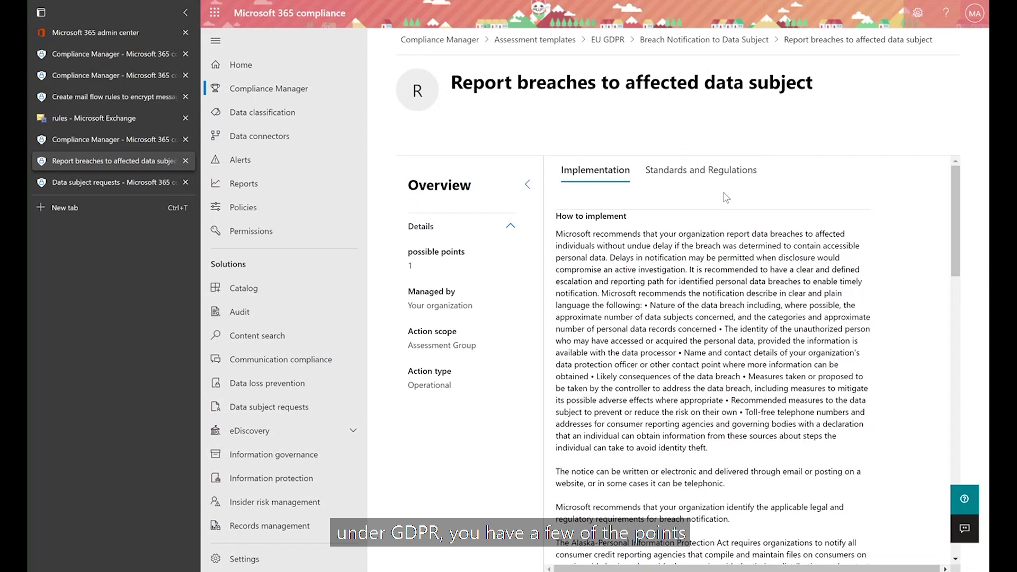
scroll(723, 193, down, 1)
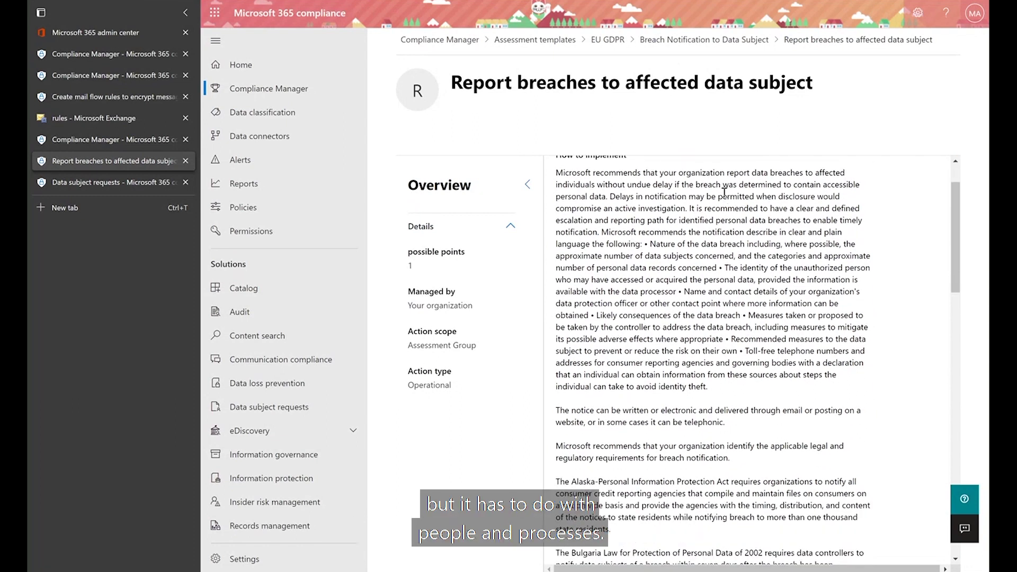
scroll(723, 192, up, 1)
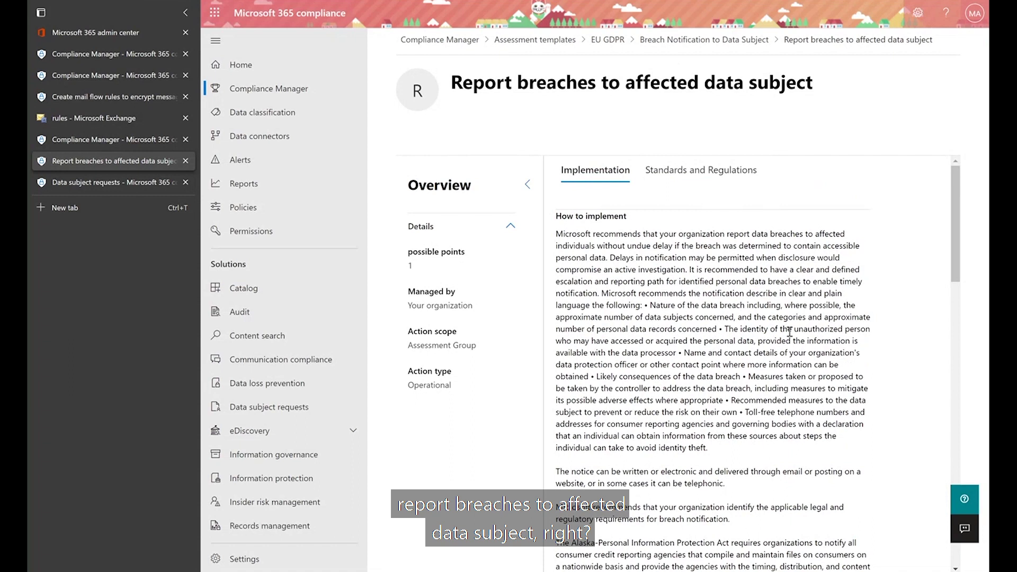
scroll(761, 314, down, 1)
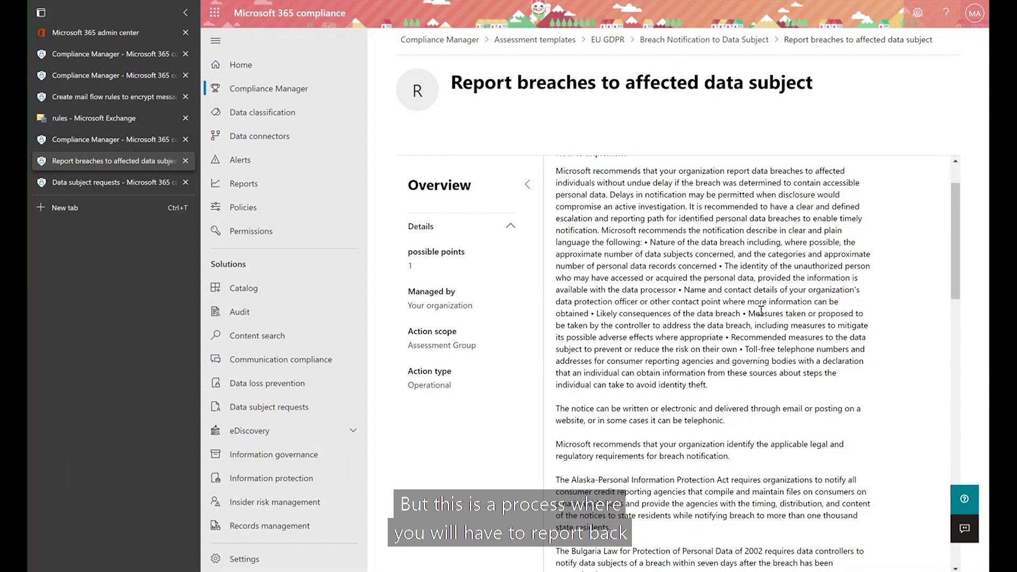
scroll(761, 311, down, 2)
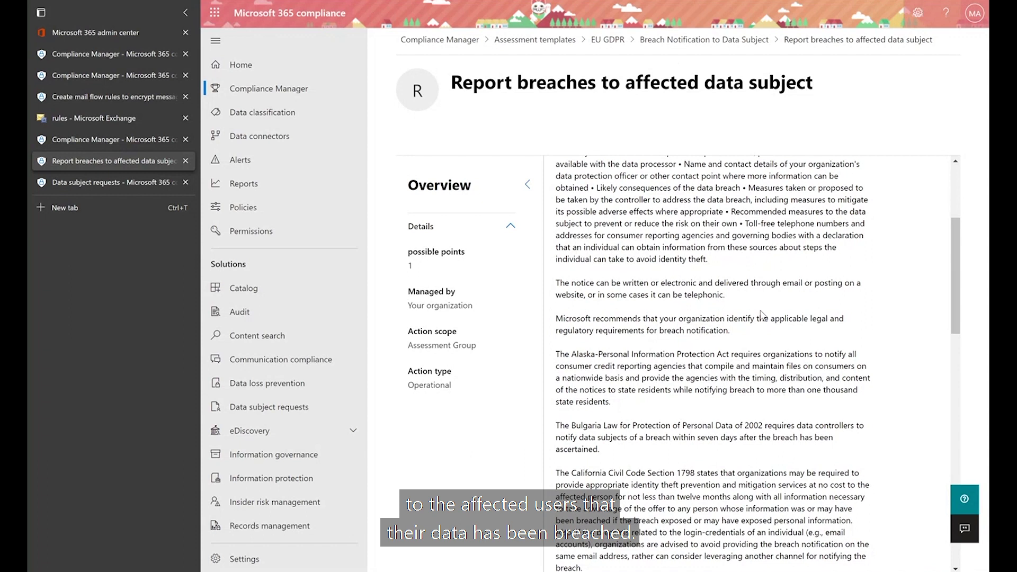
scroll(761, 315, down, 4)
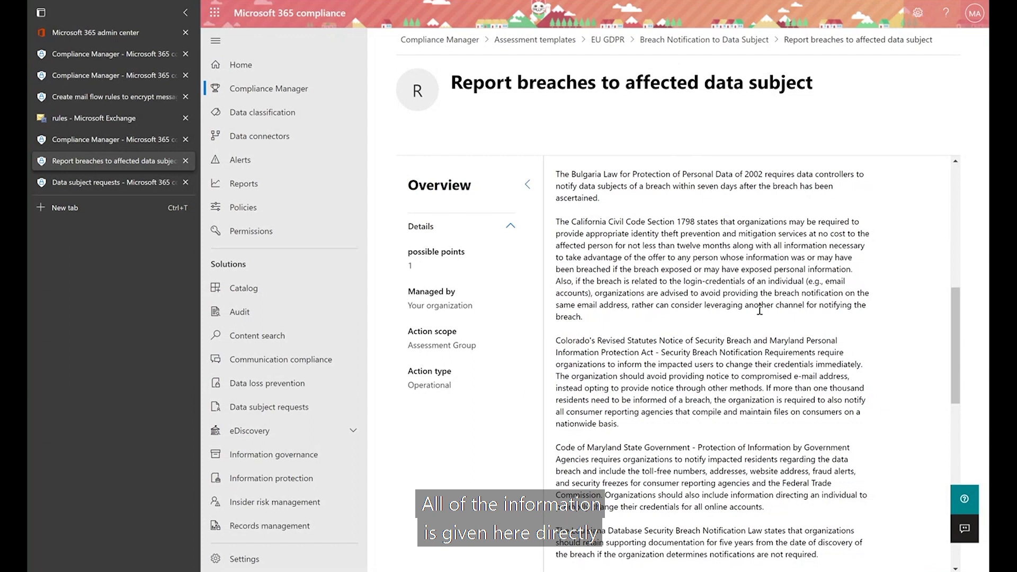
scroll(761, 266, up, 5)
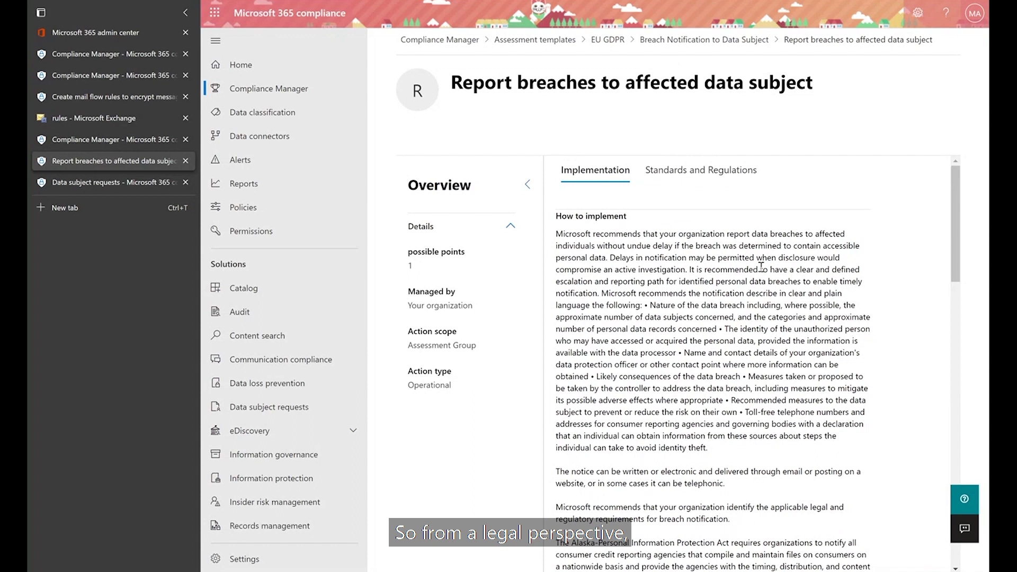
scroll(761, 267, down, 7)
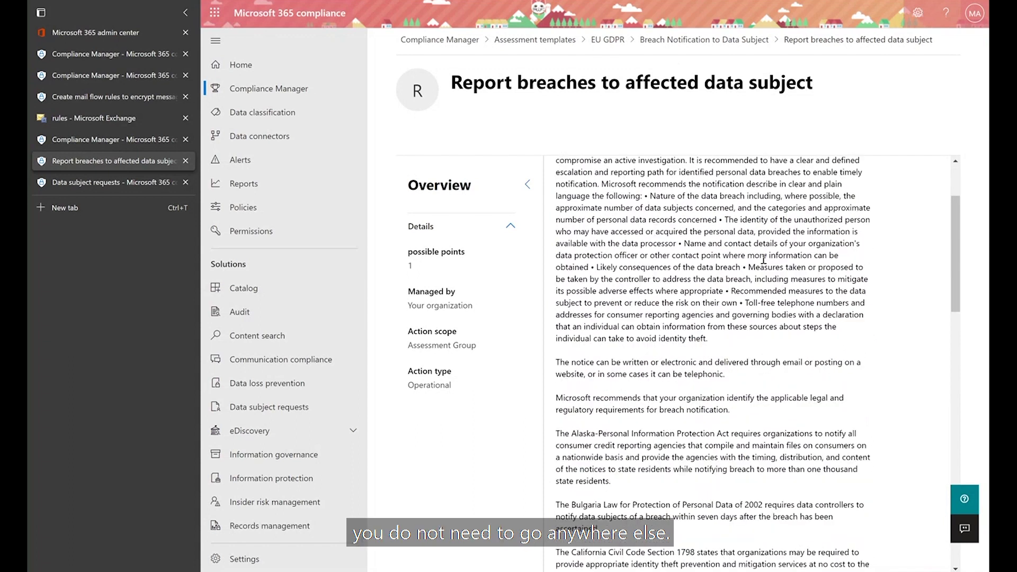
scroll(763, 259, down, 10)
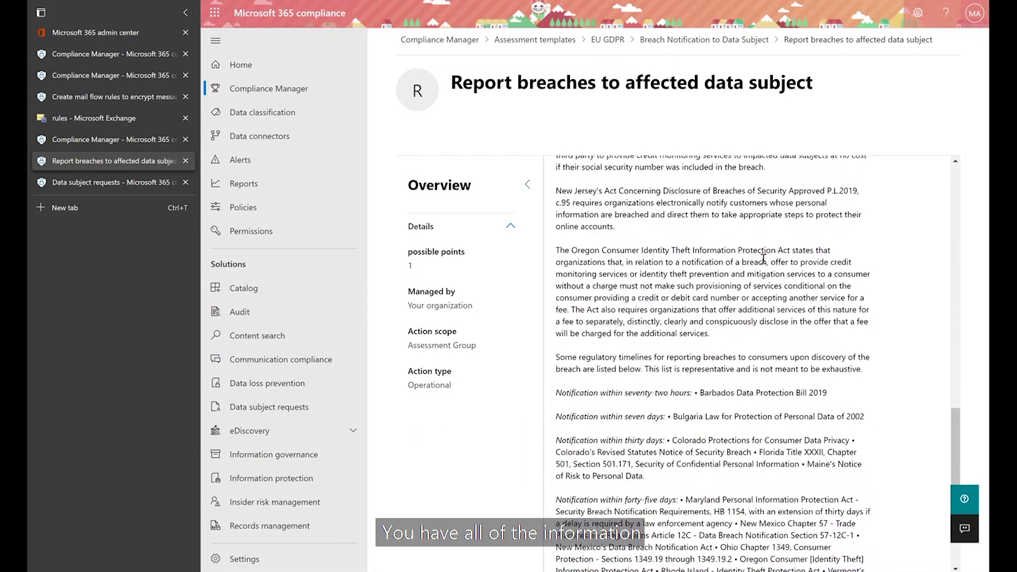
scroll(719, 352, up, 5)
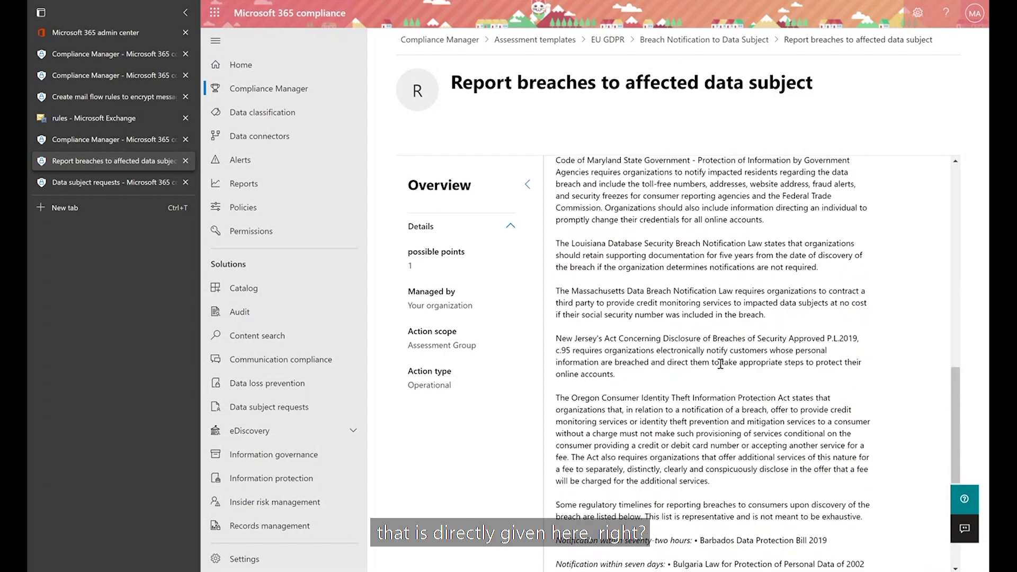
scroll(720, 364, down, 4)
scroll(721, 364, up, 7)
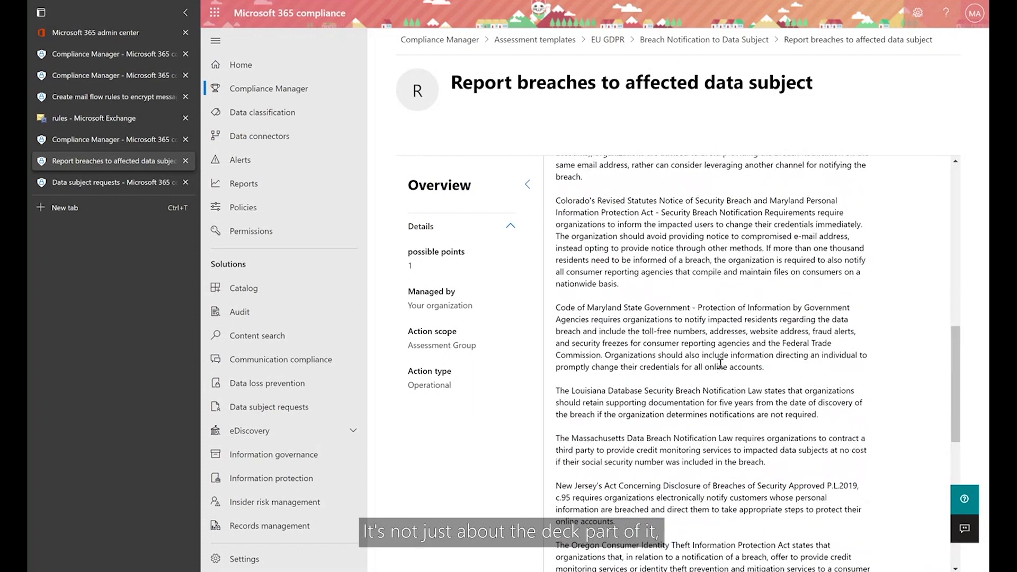
scroll(721, 364, up, 10)
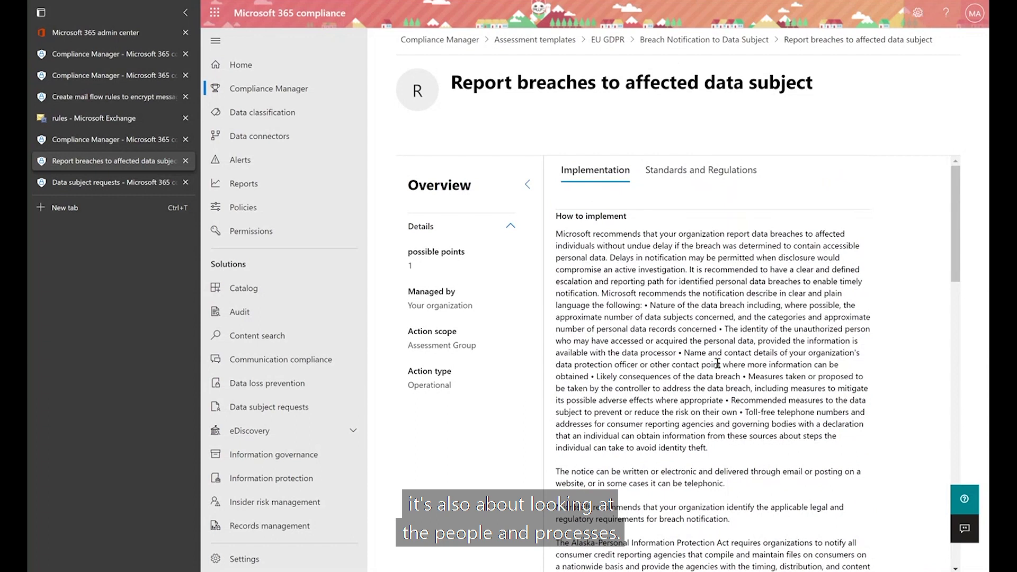
- Open the Data subject requests page with its list of cases
click(109, 184)
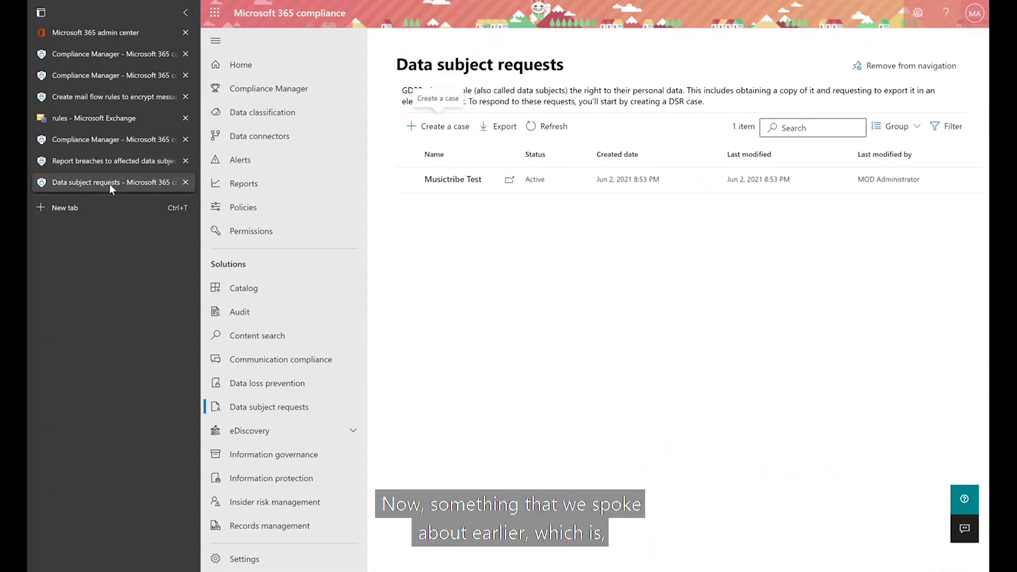